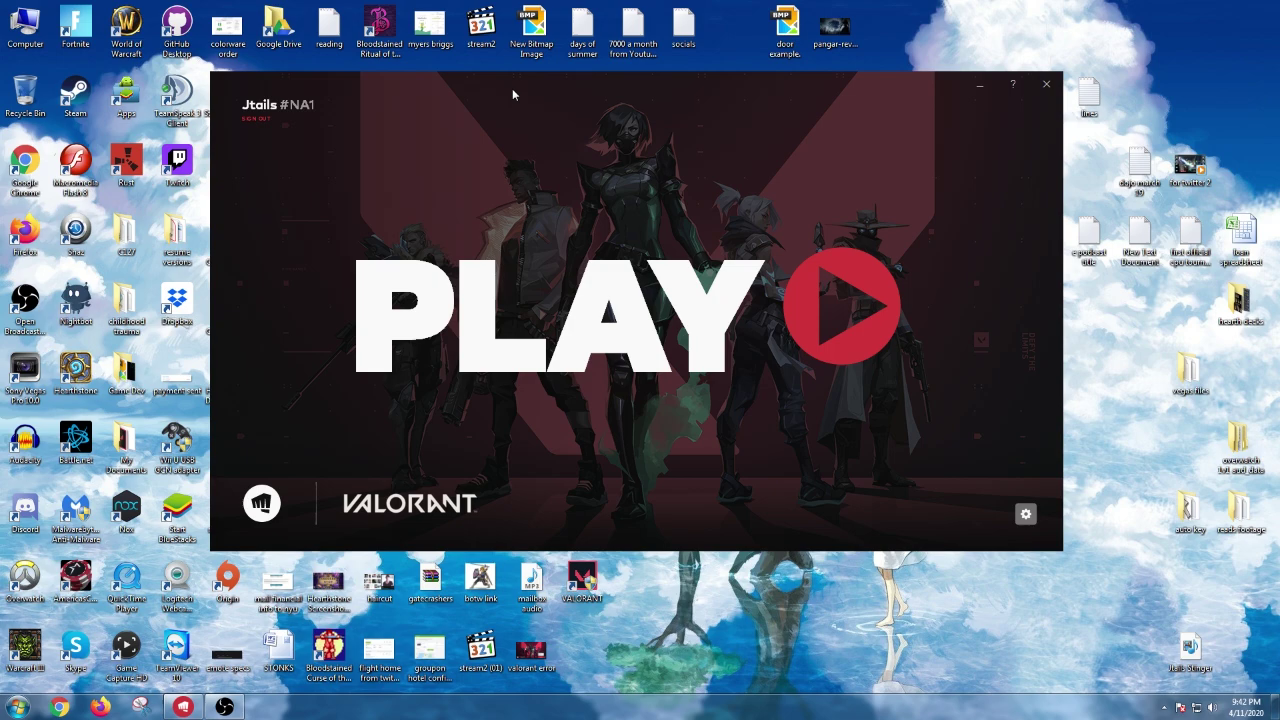
Check the installed programs list for Riot Vanguard by filtering on 'van'
{"action": "left_click_drag", "start_coordinate": [513, 93], "coordinate": [507, 93]}
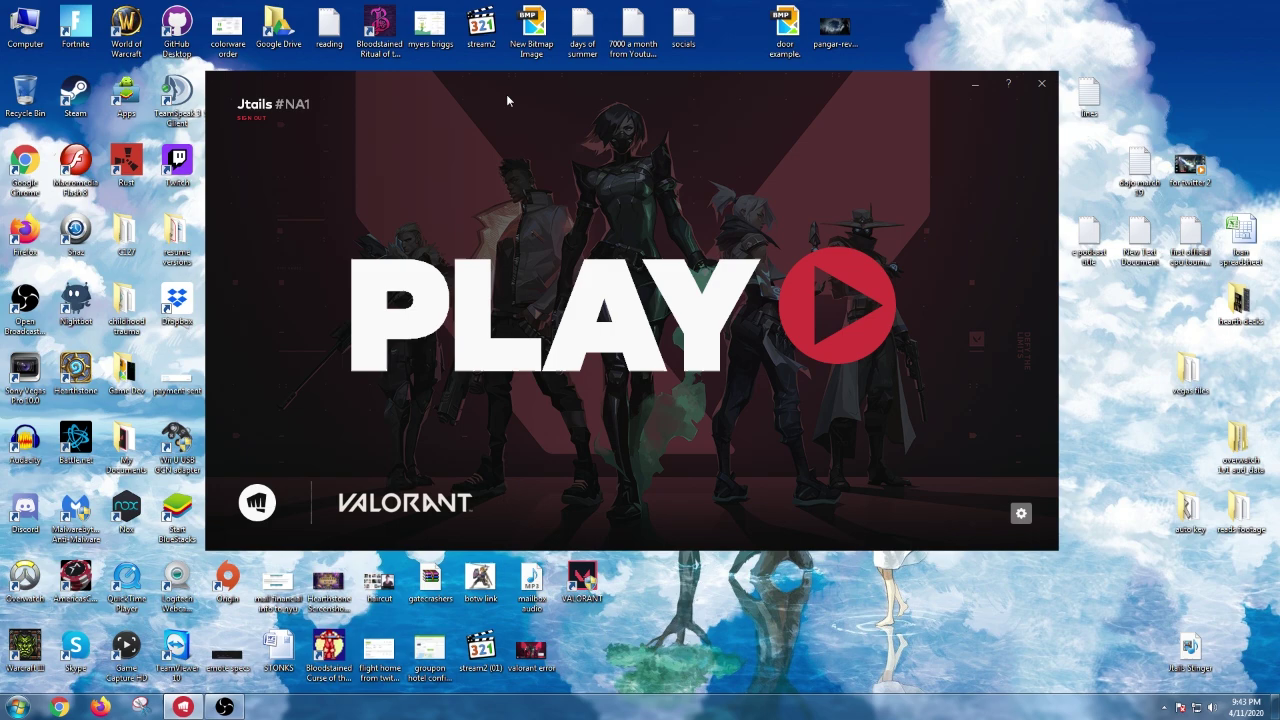
{"action": "left_click", "coordinate": [17, 706]}
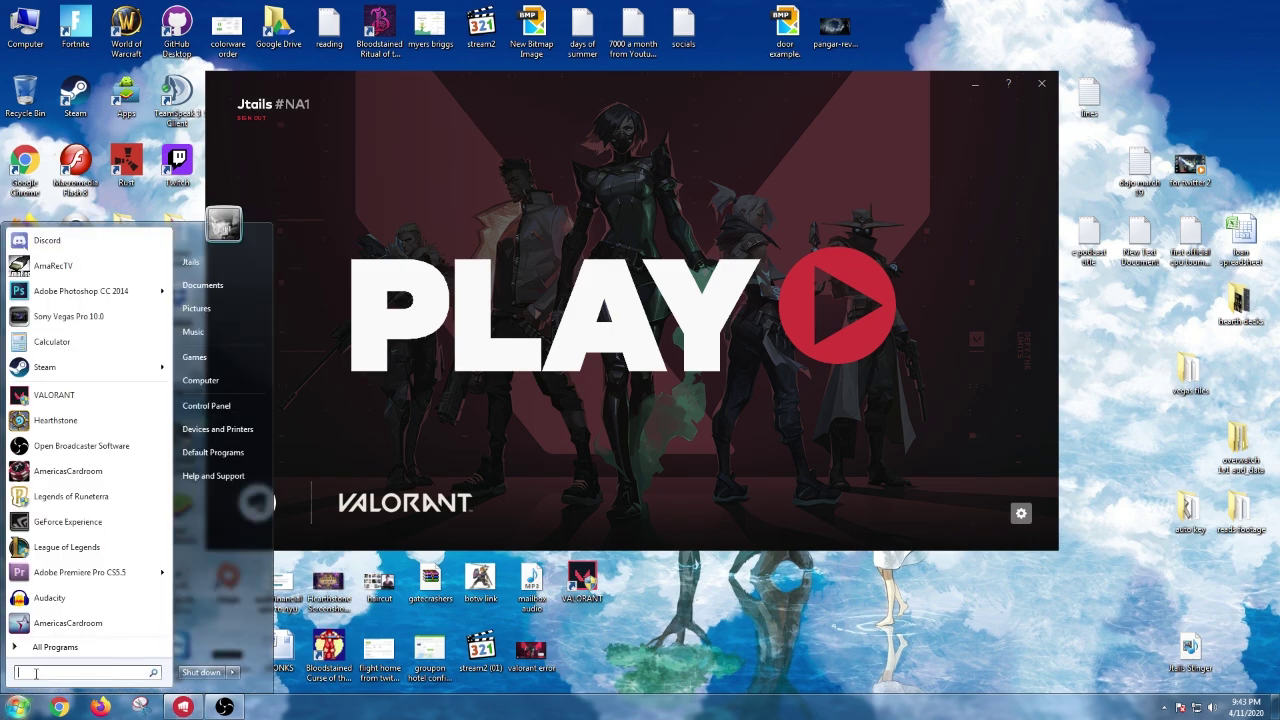
{"action": "type", "text": "remove"}
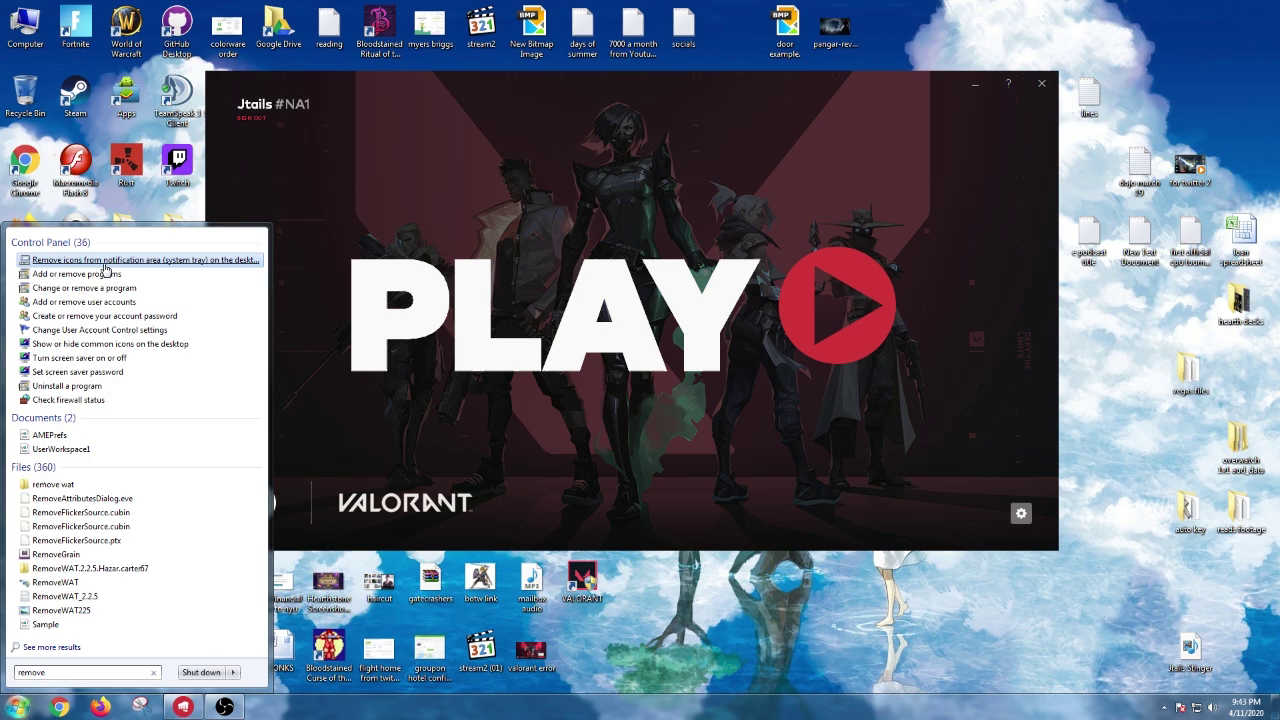
{"action": "left_click", "coordinate": [104, 276]}
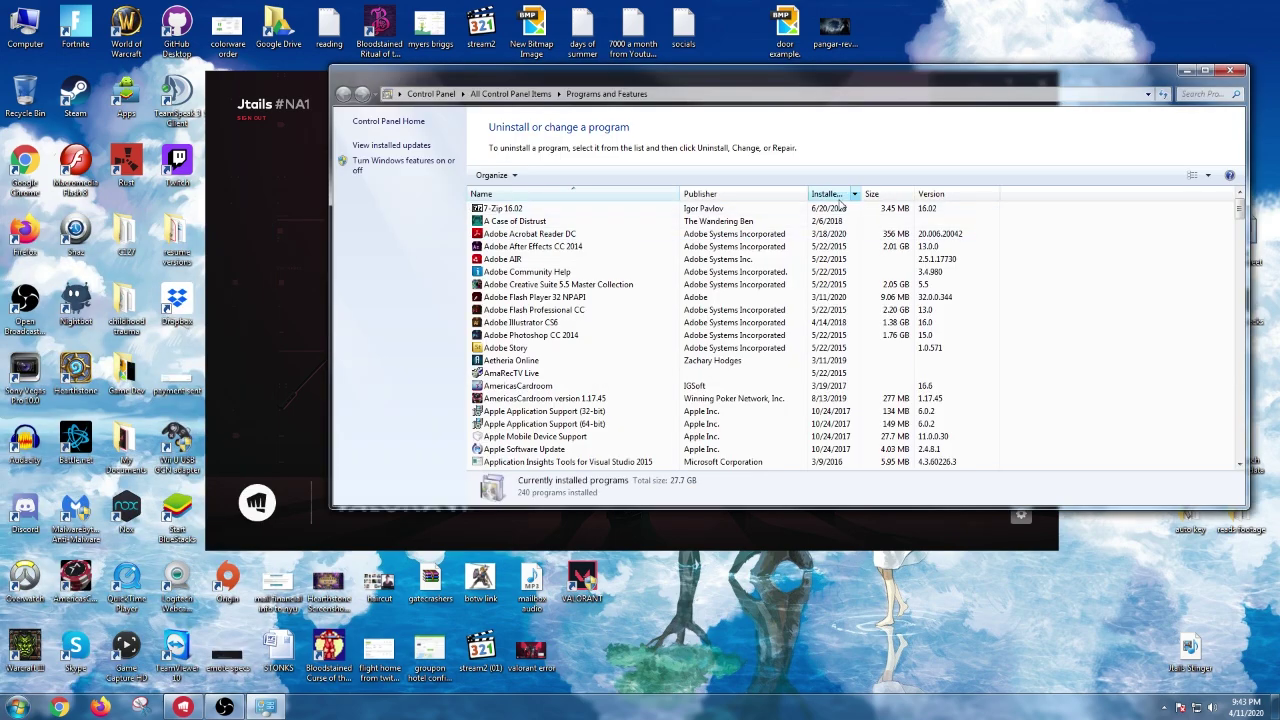
{"action": "left_click", "coordinate": [1194, 93]}
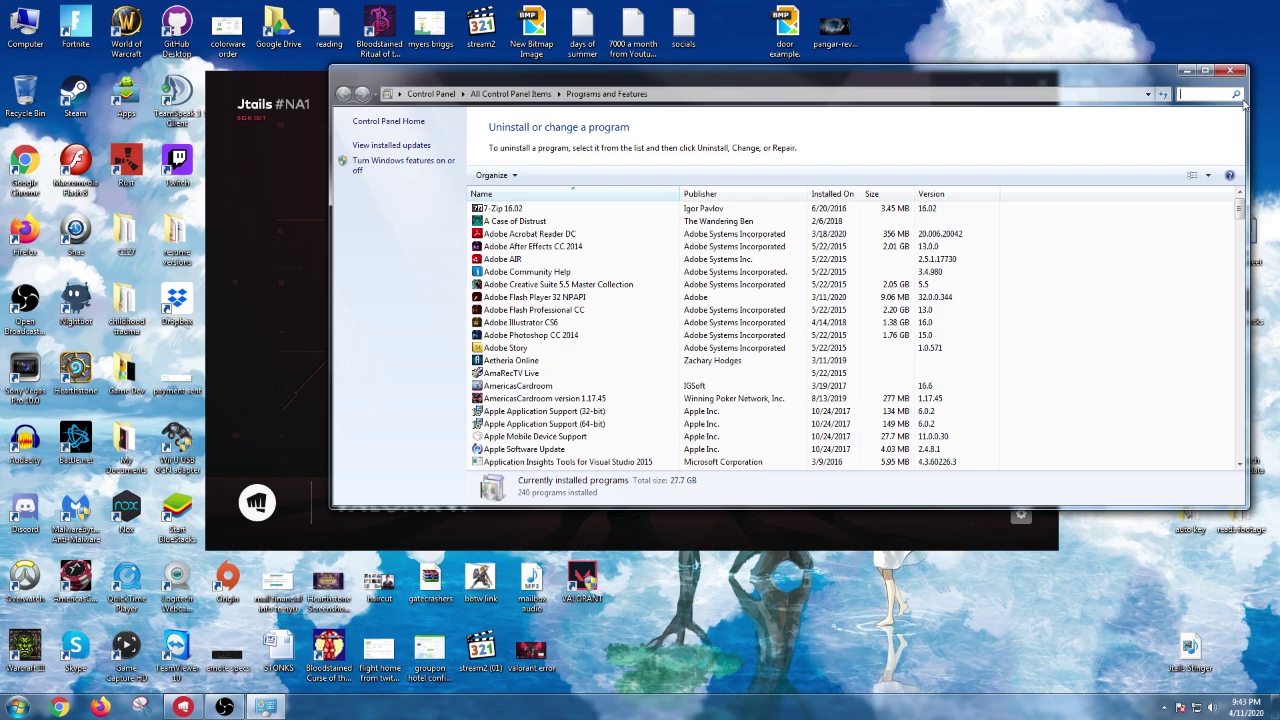
{"action": "left_click", "coordinate": [1235, 94]}
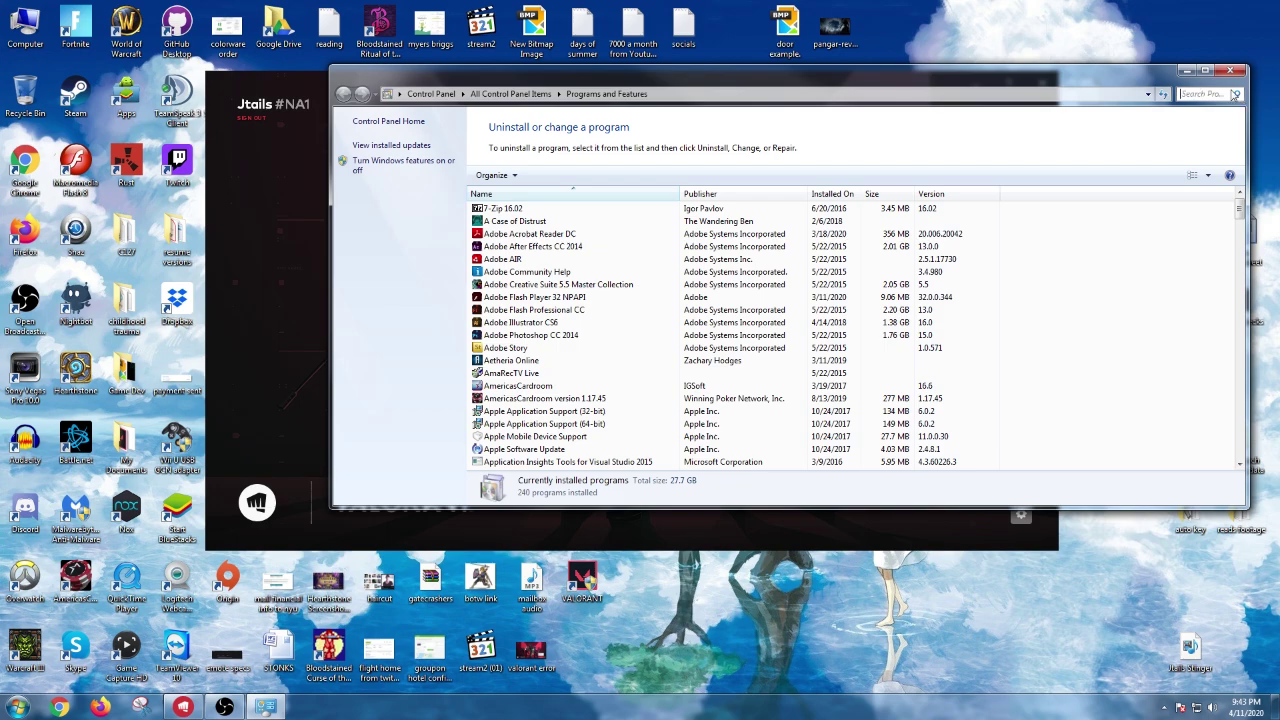
{"action": "left_click", "coordinate": [1235, 94]}
{"action": "type", "text": "van"}
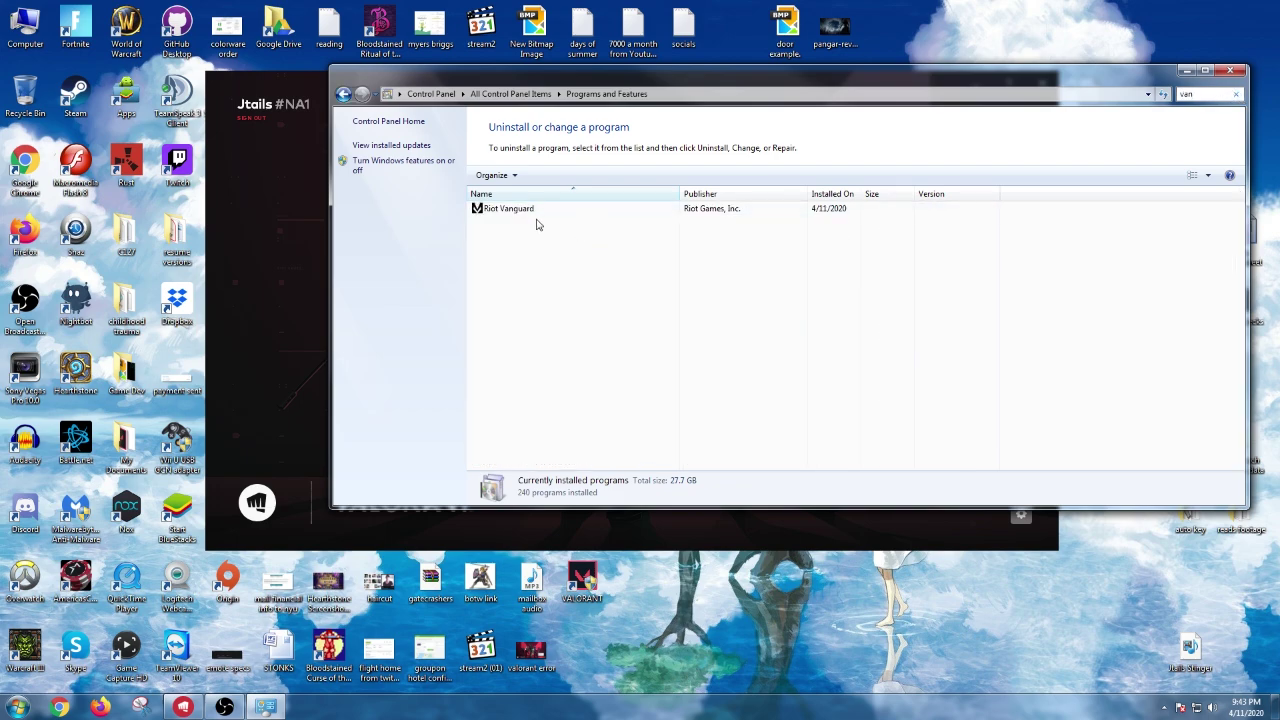
{"action": "left_click", "coordinate": [1235, 73]}
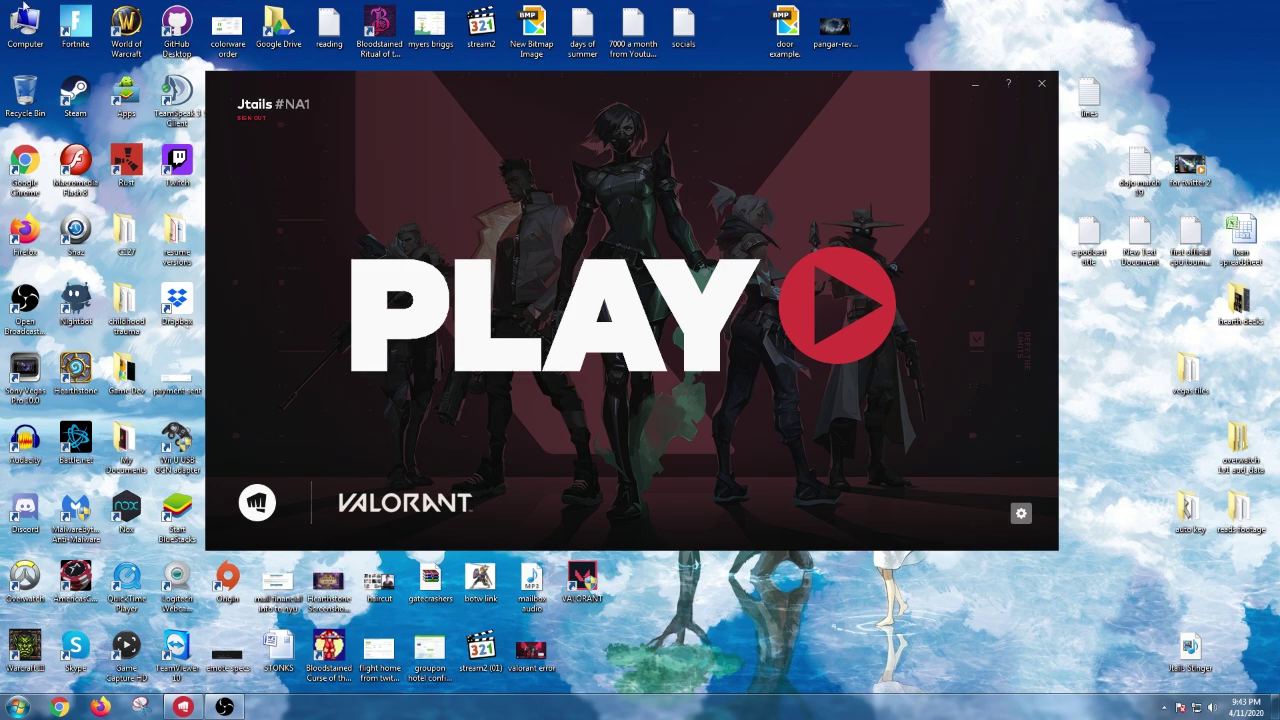
Find the Riot Vanguard archive in the Documents folder, then close that window
{"action": "double_click", "coordinate": [119, 443]}
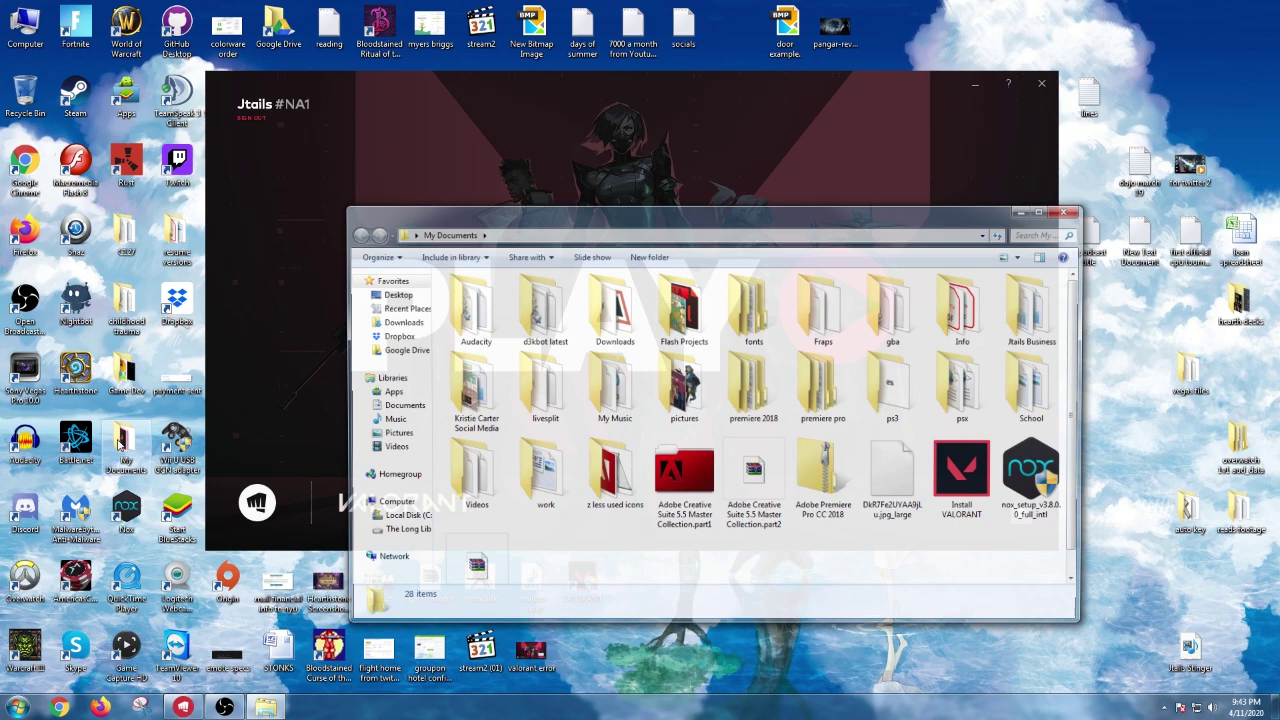
{"action": "left_click", "coordinate": [472, 560]}
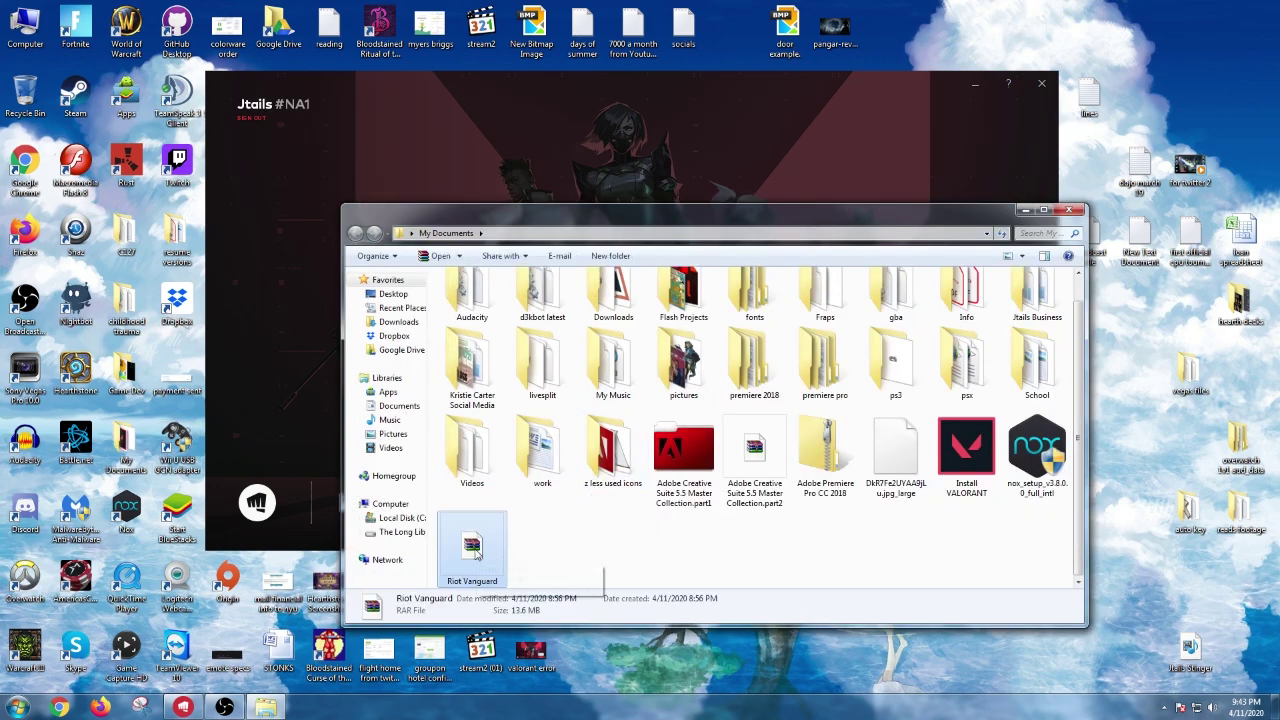
{"action": "left_click", "coordinate": [1068, 210]}
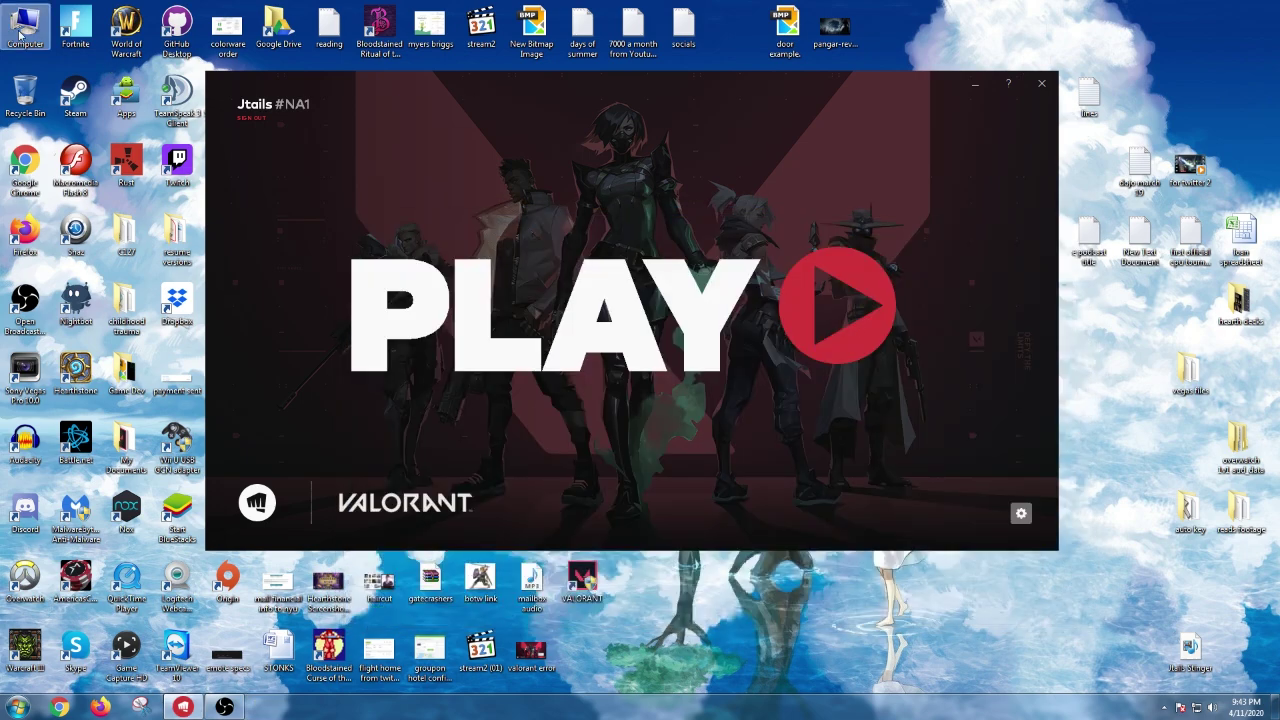
Browse from Local Disk (C:) into Program Files and scroll to the Riot Vanguard folder
{"action": "key", "text": "super+e"}
{"action": "double_click", "coordinate": [511, 318]}
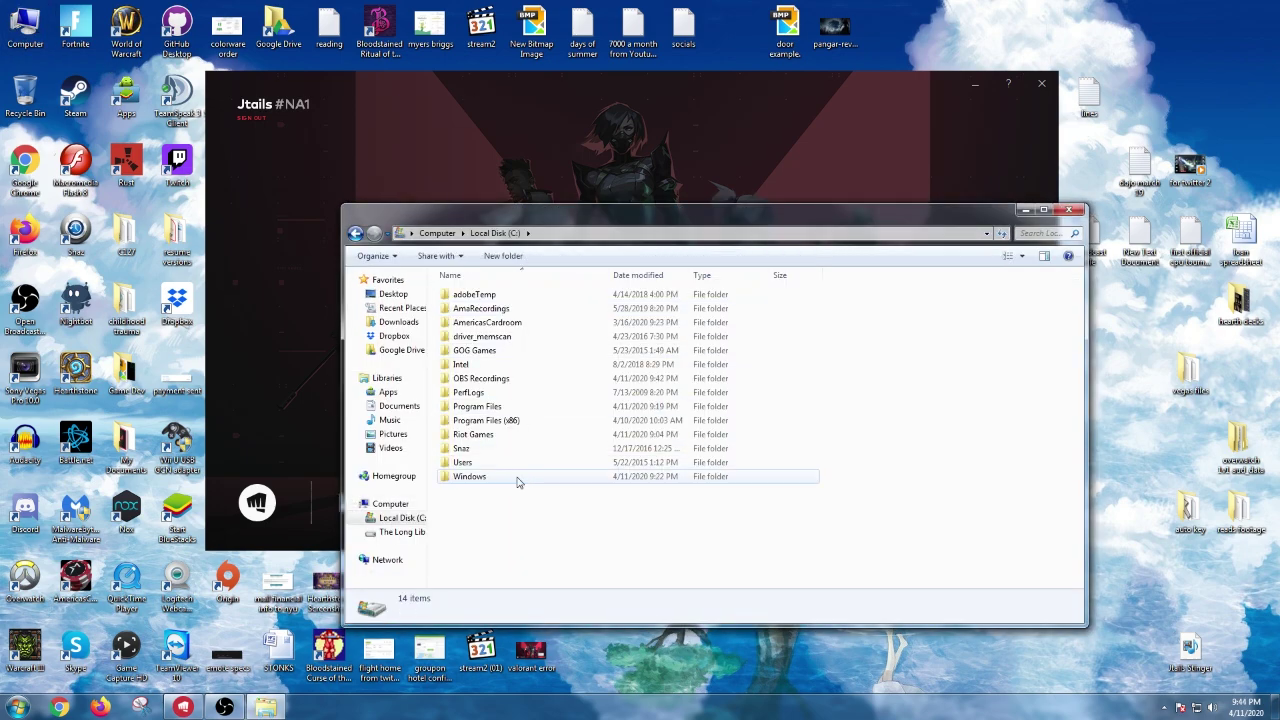
{"action": "double_click", "coordinate": [495, 441]}
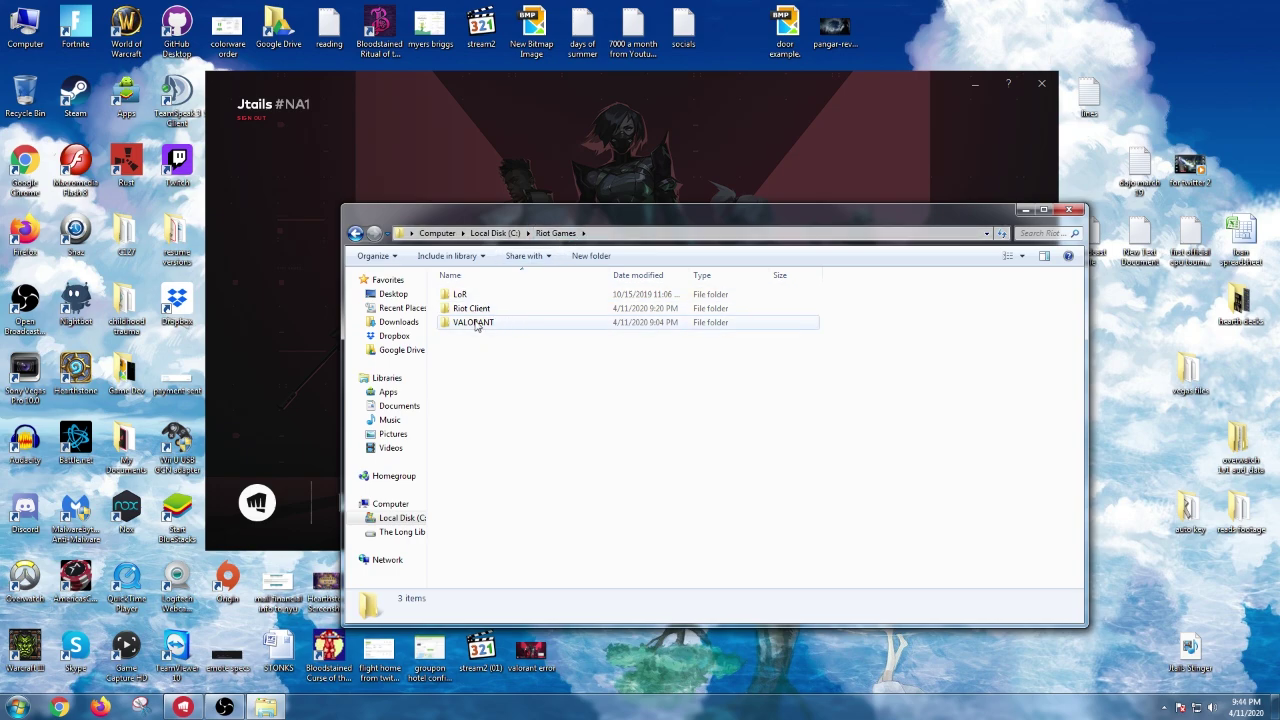
{"action": "left_click", "coordinate": [355, 233]}
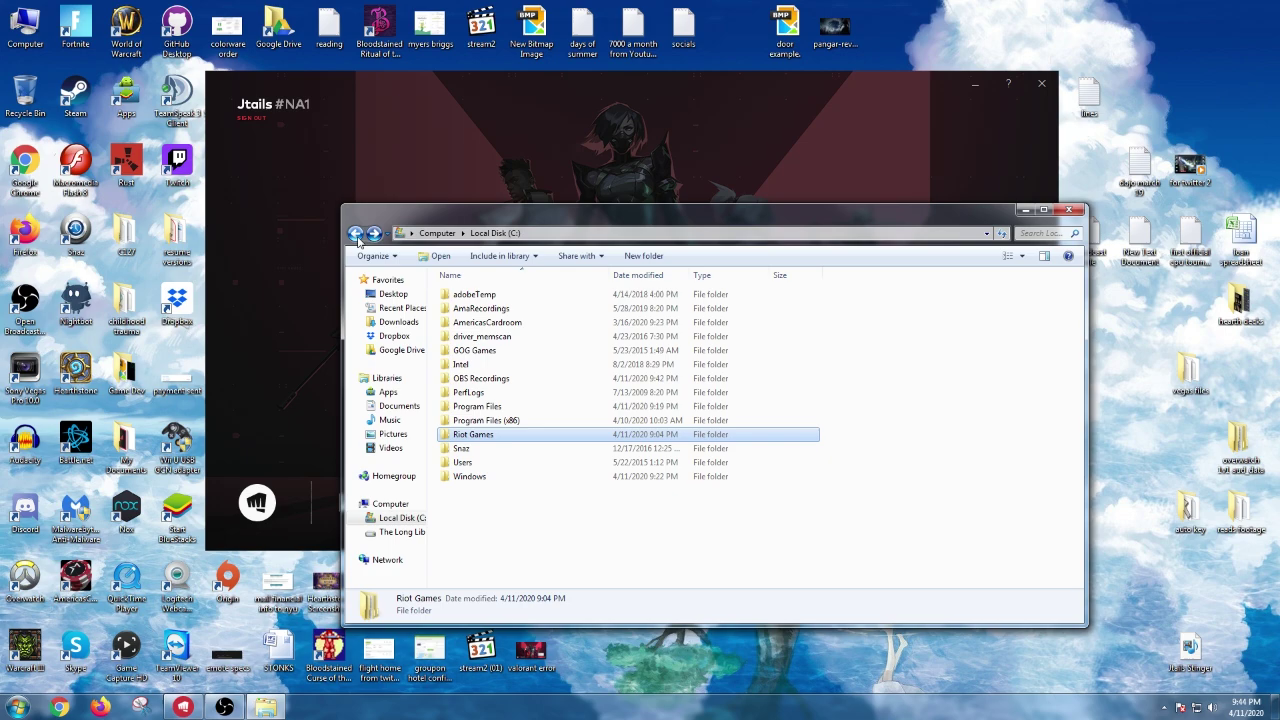
{"action": "double_click", "coordinate": [481, 410]}
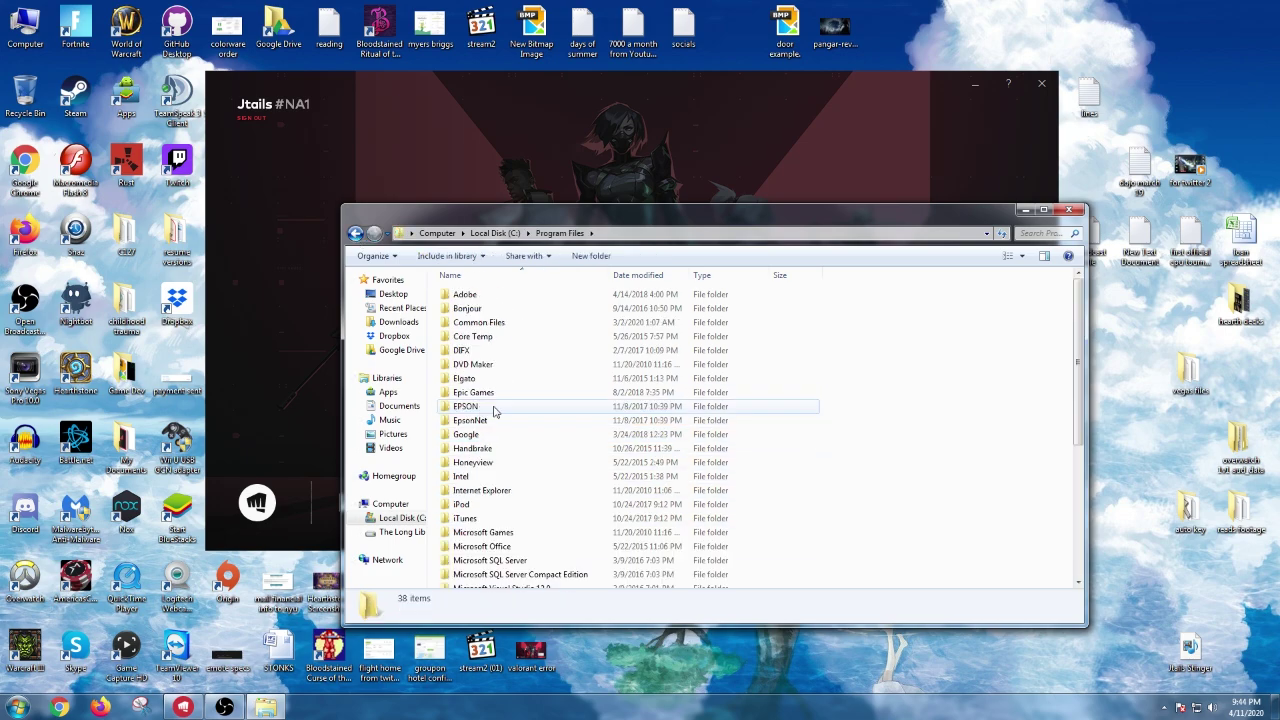
{"action": "scroll", "coordinate": [500, 420], "scroll_direction": "down", "scroll_amount": 5}
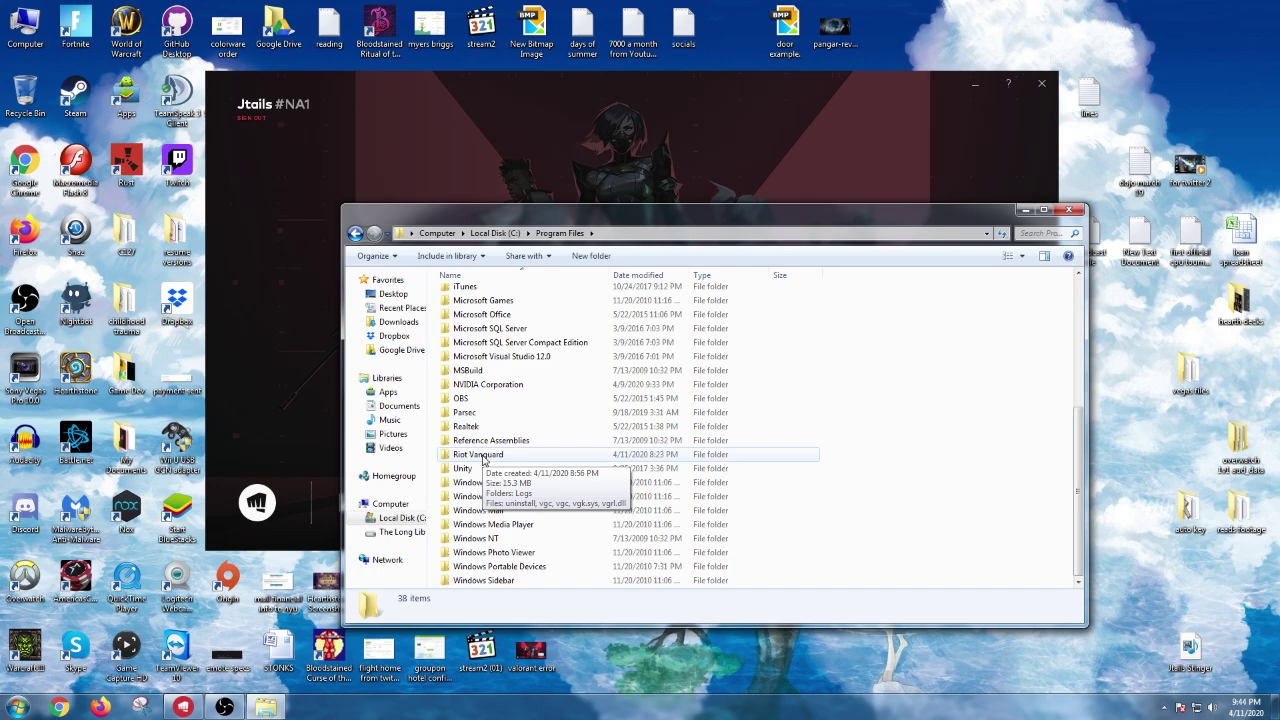
{"action": "mouse_move", "coordinate": [478, 454]}
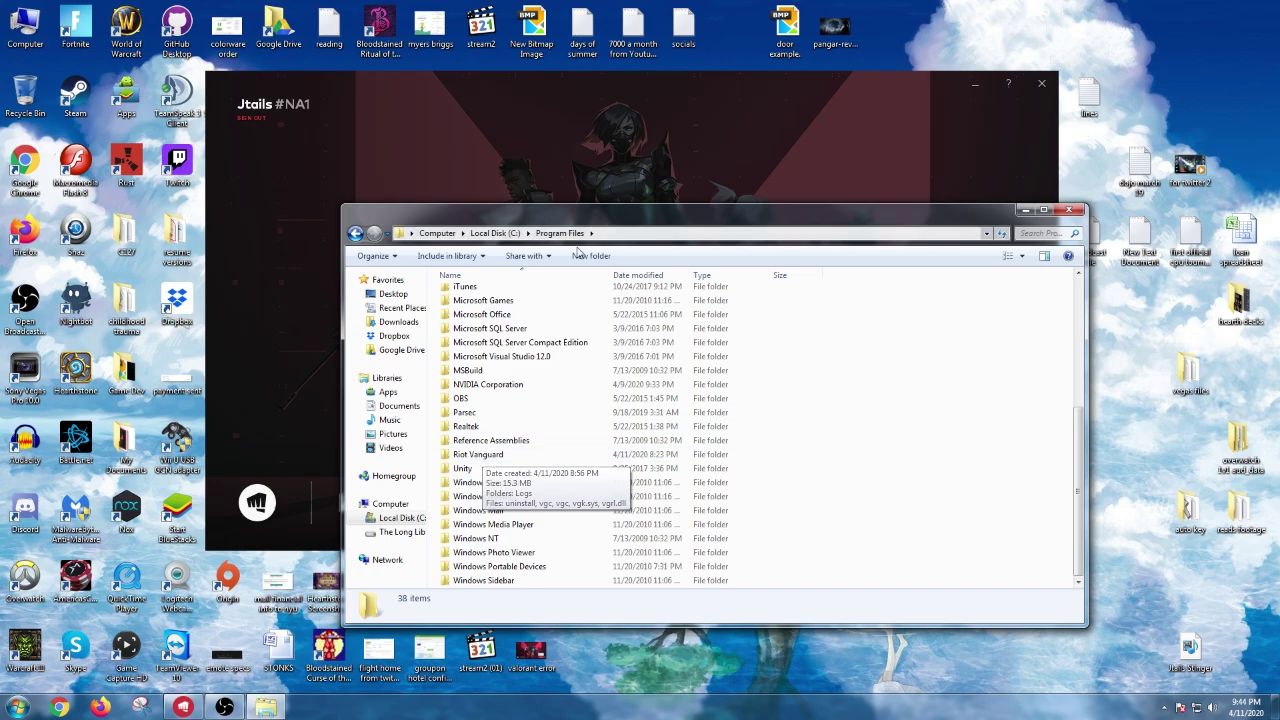
Open Riot Vanguard to view vgc and vgk.sys, then return to the digital-signature Google results
{"action": "left_click", "coordinate": [477, 456]}
{"action": "double_click", "coordinate": [477, 456]}
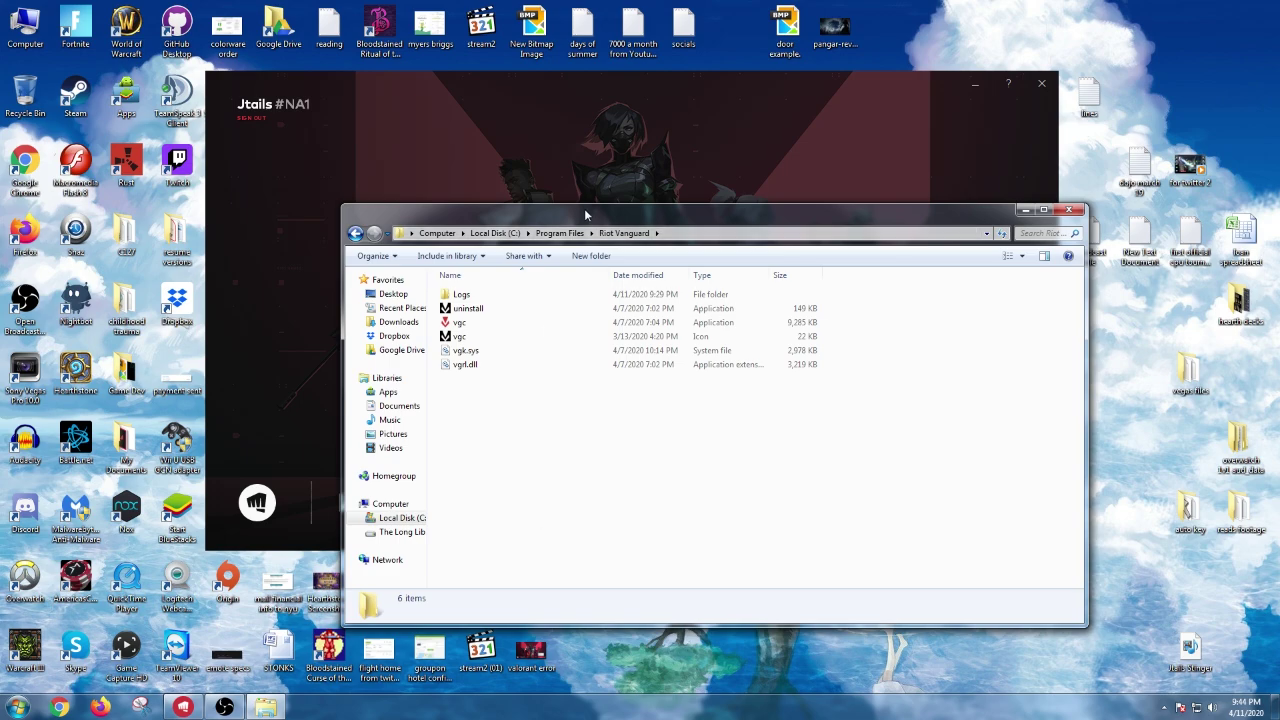
{"action": "mouse_move", "coordinate": [457, 322]}
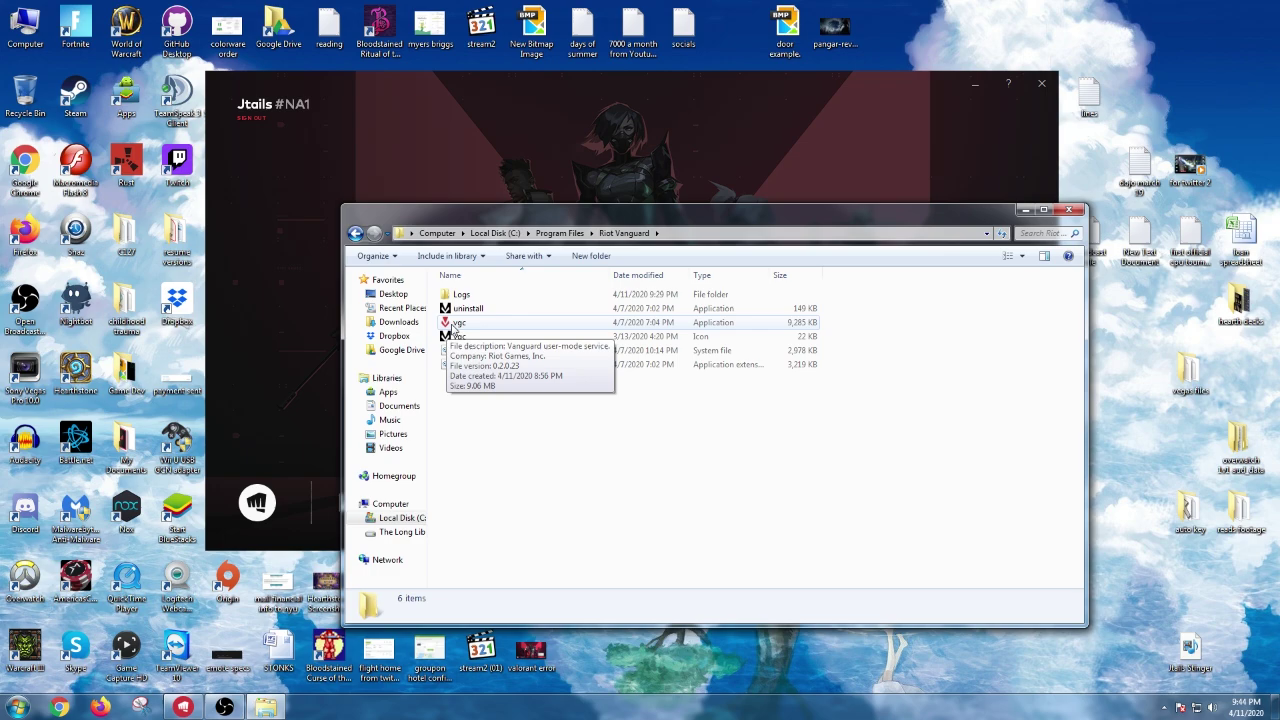
{"action": "right_click", "coordinate": [452, 326]}
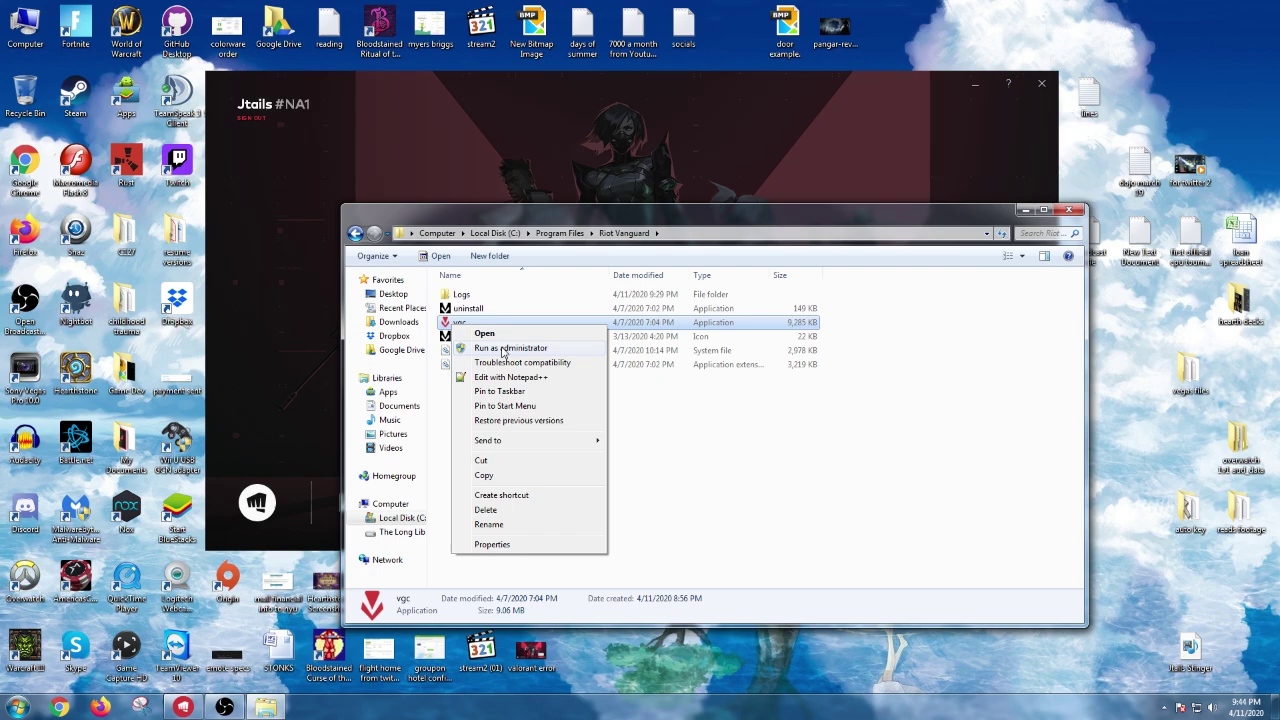
{"action": "left_click", "coordinate": [782, 498]}
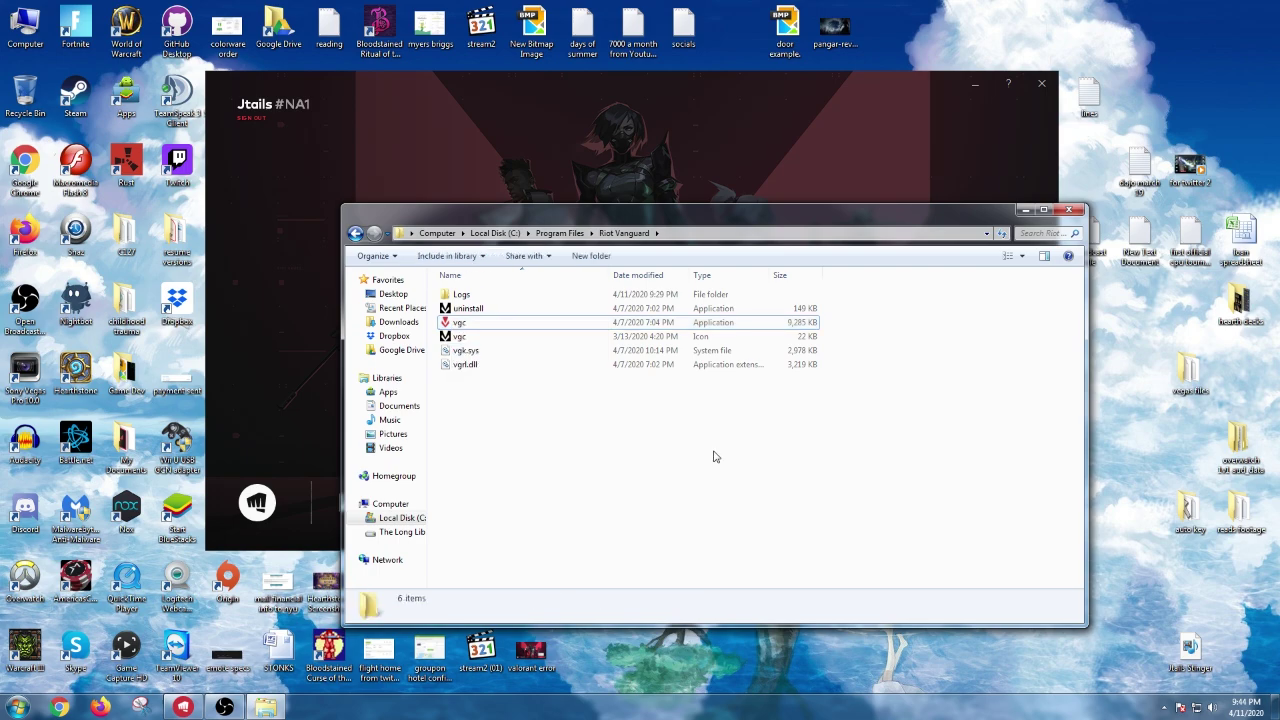
{"action": "key", "text": "alt+Tab"}
{"action": "left_click_drag", "start_coordinate": [474, 147], "coordinate": [479, 160]}
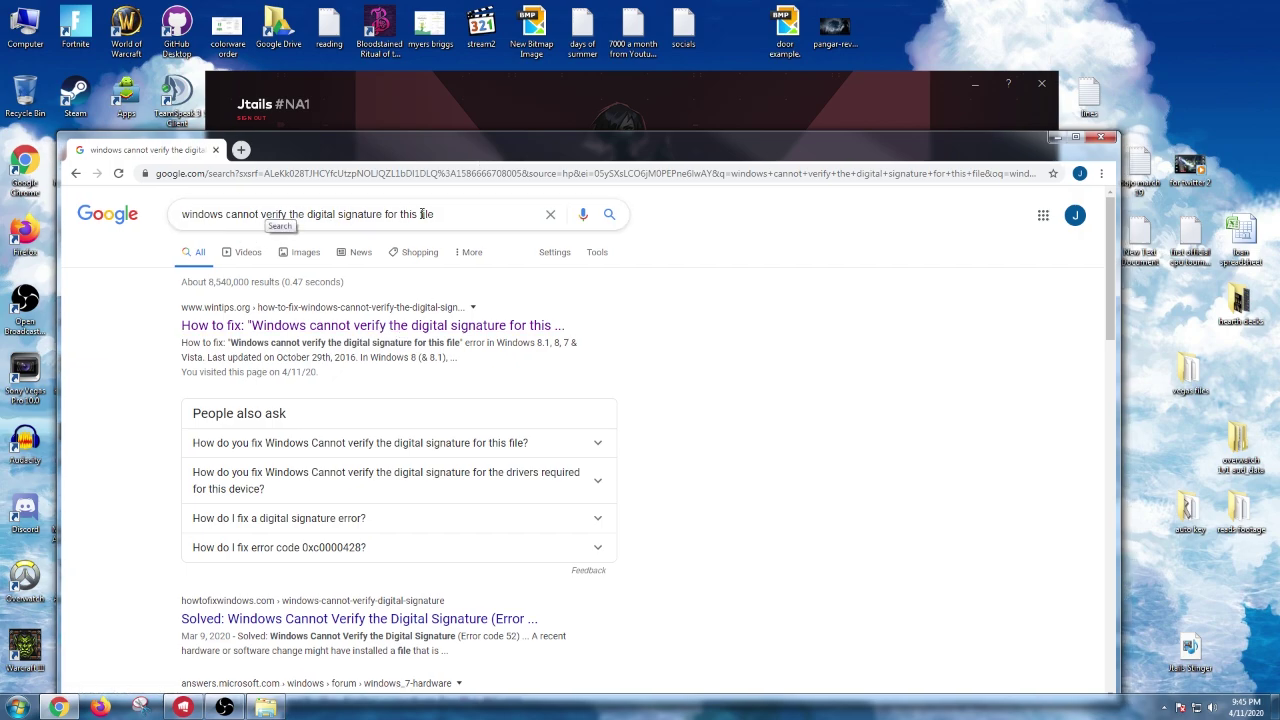
Read the wintips.org guide's Disable Driver Signature Enforcement boot-option steps
{"action": "left_click", "coordinate": [358, 326]}
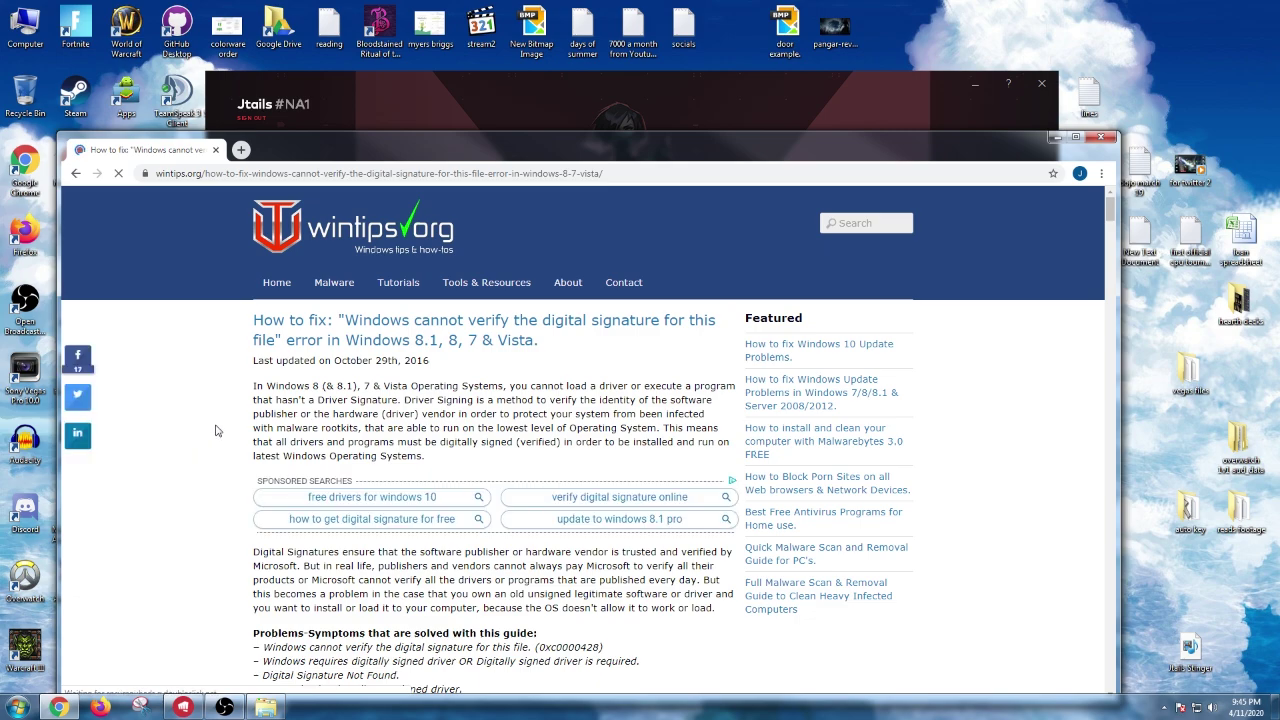
{"action": "scroll", "coordinate": [316, 413], "scroll_direction": "down", "scroll_amount": 4}
{"action": "scroll", "coordinate": [320, 413], "scroll_direction": "down", "scroll_amount": 5}
{"action": "scroll", "coordinate": [325, 413], "scroll_direction": "down", "scroll_amount": 5}
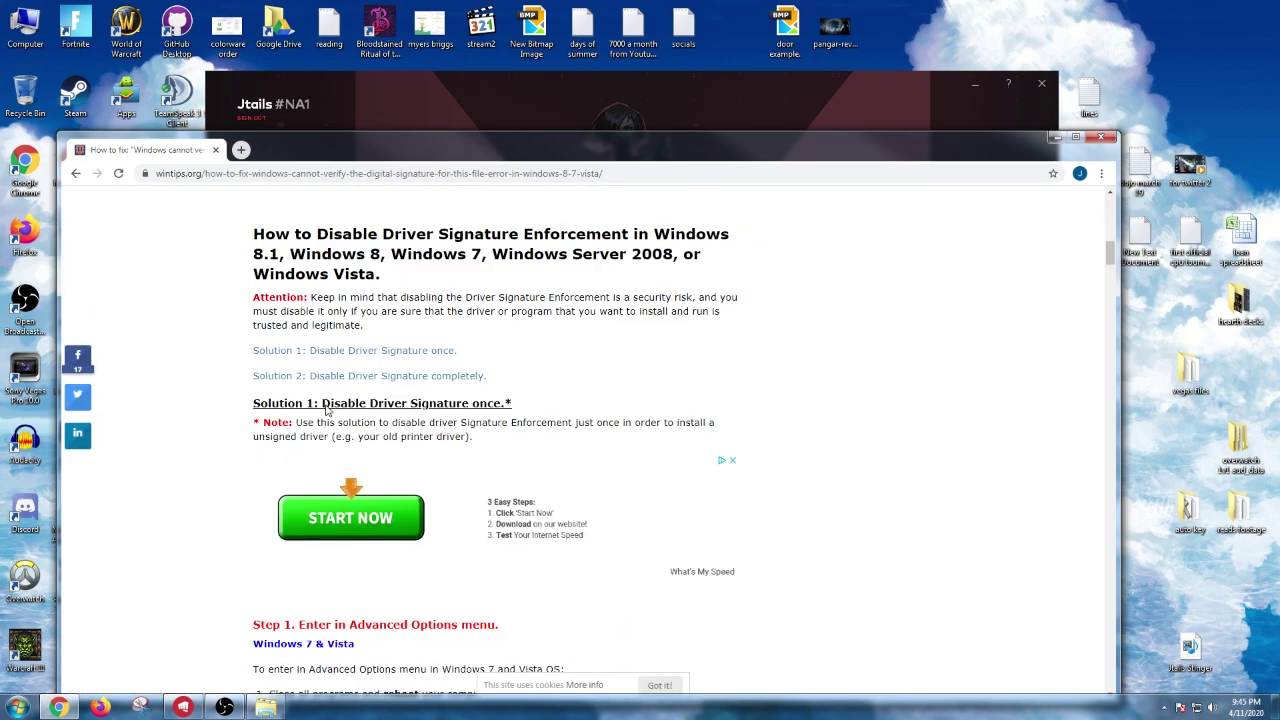
{"action": "scroll", "coordinate": [333, 413], "scroll_direction": "down", "scroll_amount": 2}
{"action": "scroll", "coordinate": [333, 413], "scroll_direction": "down", "scroll_amount": 4}
{"action": "scroll", "coordinate": [350, 415], "scroll_direction": "up", "scroll_amount": 2}
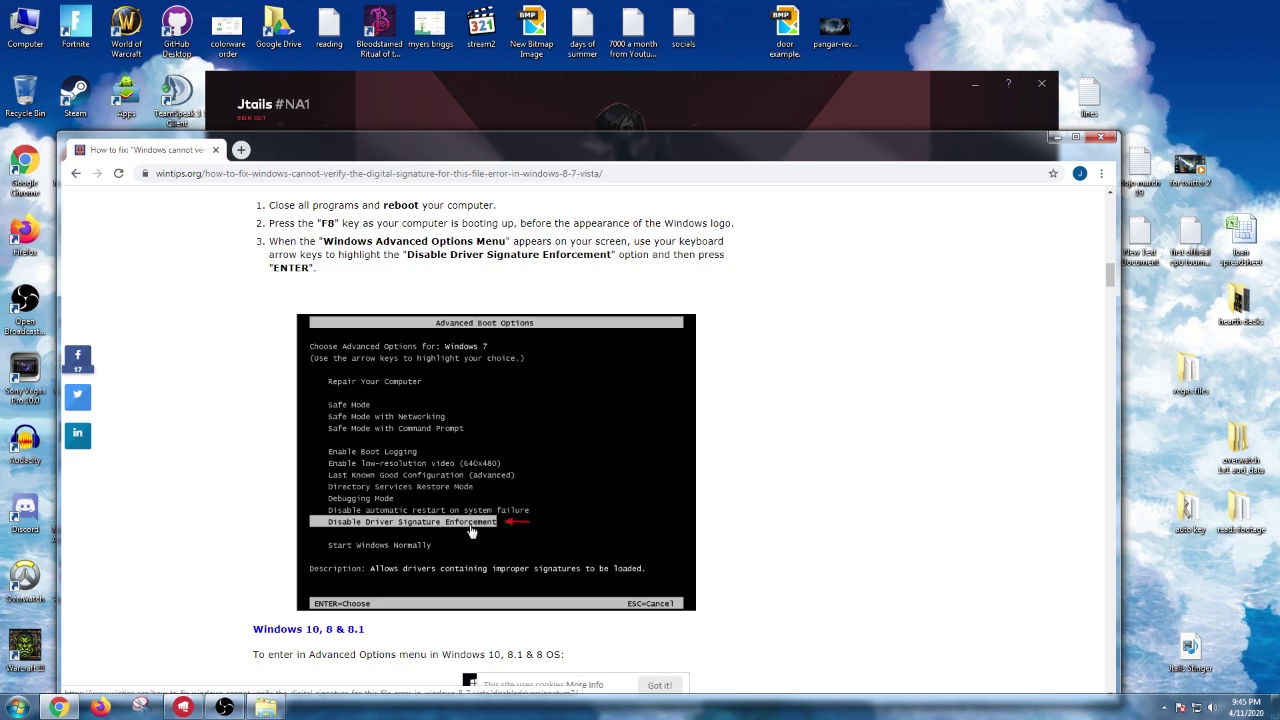
{"action": "scroll", "coordinate": [417, 400], "scroll_direction": "up", "scroll_amount": 2}
{"action": "scroll", "coordinate": [735, 456], "scroll_direction": "down", "scroll_amount": 3}
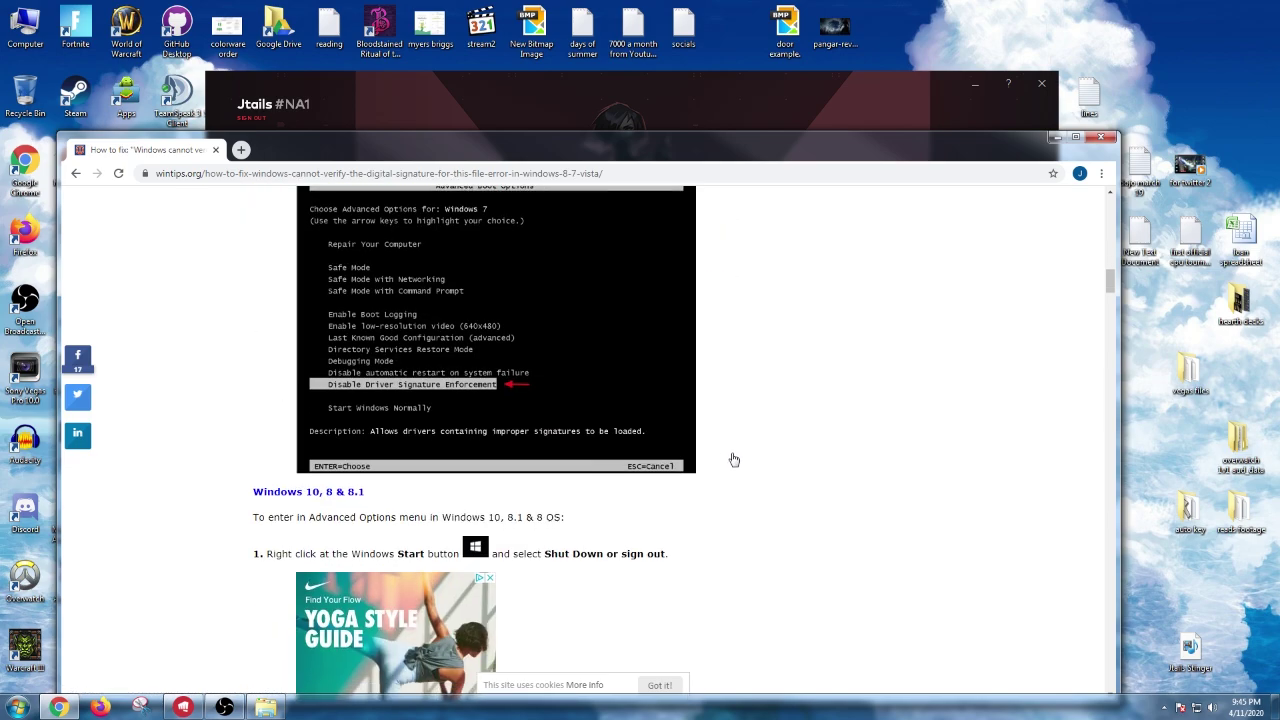
{"action": "scroll", "coordinate": [735, 456], "scroll_direction": "down", "scroll_amount": 3}
{"action": "scroll", "coordinate": [737, 457], "scroll_direction": "down", "scroll_amount": 1}
{"action": "scroll", "coordinate": [604, 448], "scroll_direction": "down", "scroll_amount": 1}
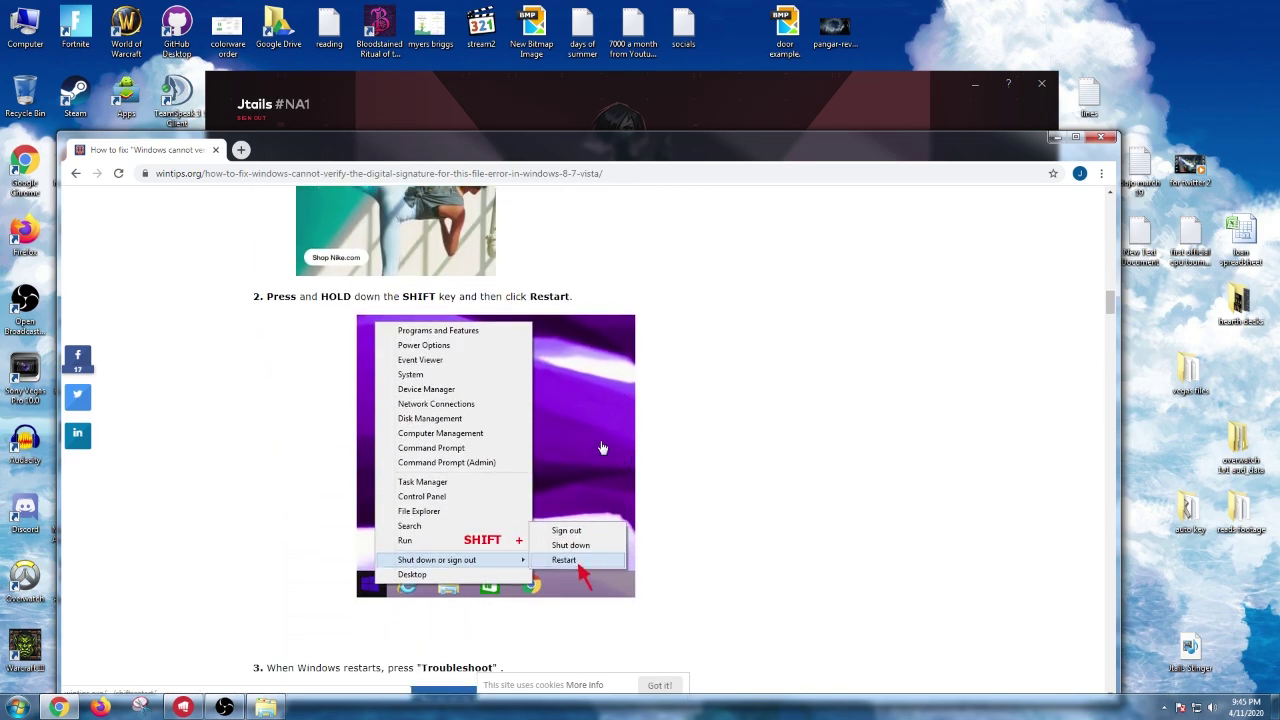
{"action": "scroll", "coordinate": [461, 440], "scroll_direction": "down", "scroll_amount": 2}
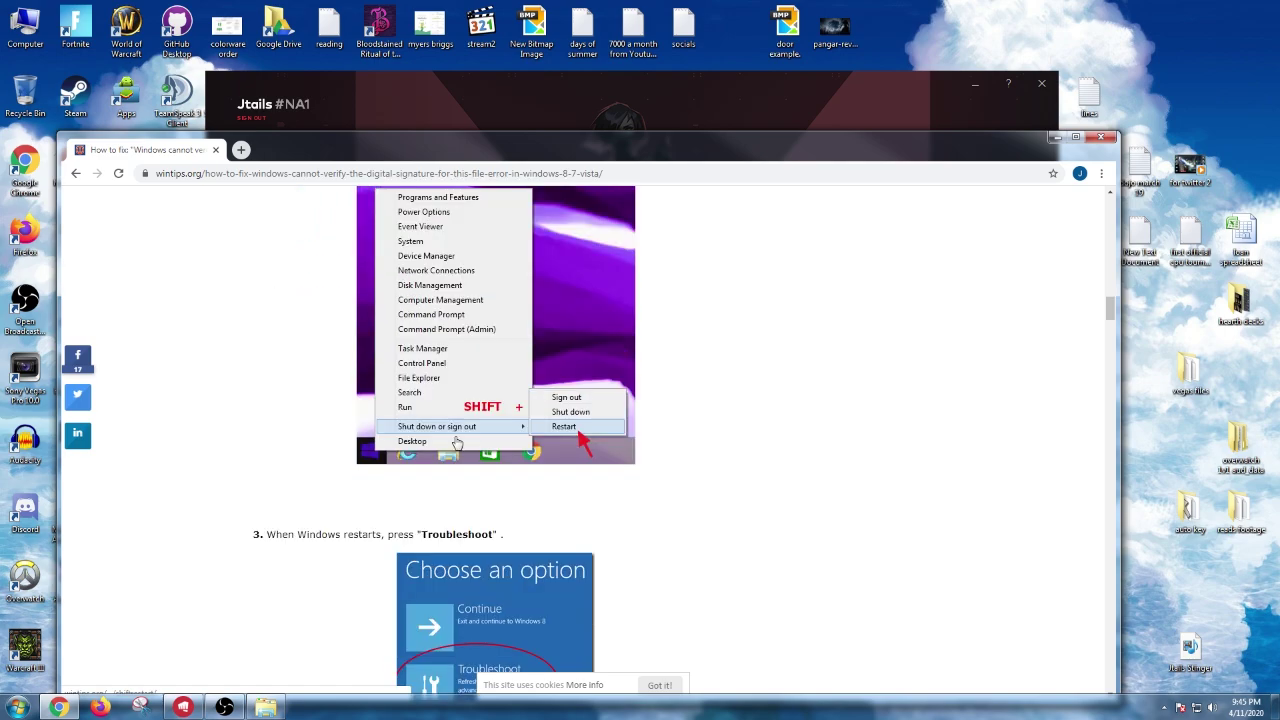
{"action": "scroll", "coordinate": [465, 390], "scroll_direction": "down", "scroll_amount": 1}
{"action": "scroll", "coordinate": [467, 380], "scroll_direction": "down", "scroll_amount": 1}
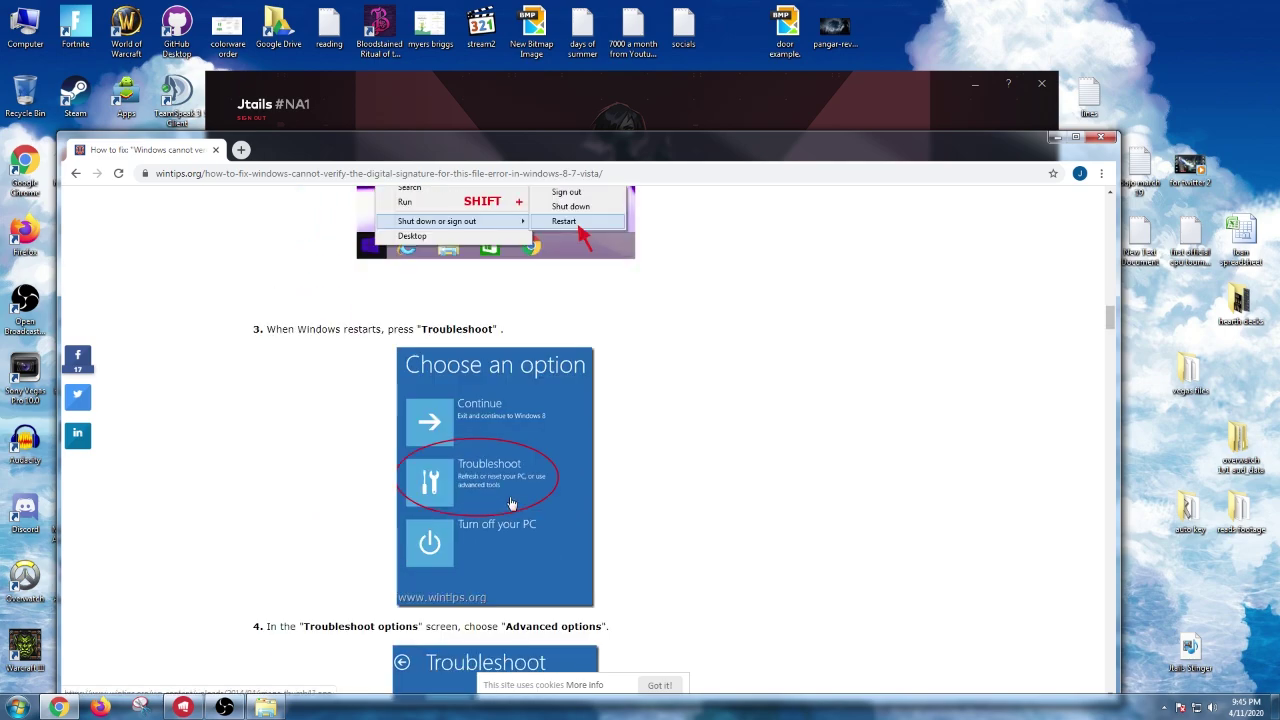
{"action": "scroll", "coordinate": [470, 400], "scroll_direction": "down", "scroll_amount": 1}
{"action": "scroll", "coordinate": [505, 545], "scroll_direction": "up", "scroll_amount": 3}
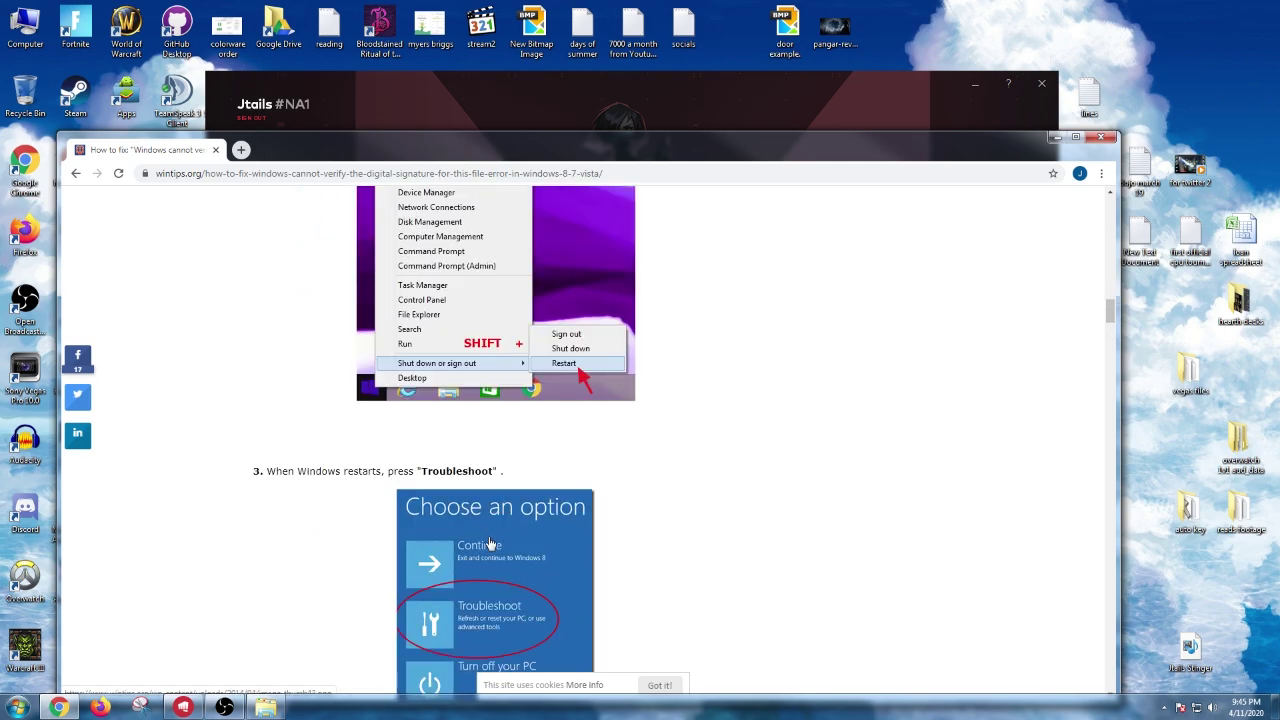
{"action": "scroll", "coordinate": [600, 510], "scroll_direction": "up", "scroll_amount": 3}
{"action": "scroll", "coordinate": [699, 488], "scroll_direction": "up", "scroll_amount": 2}
{"action": "scroll", "coordinate": [786, 495], "scroll_direction": "down", "scroll_amount": 1}
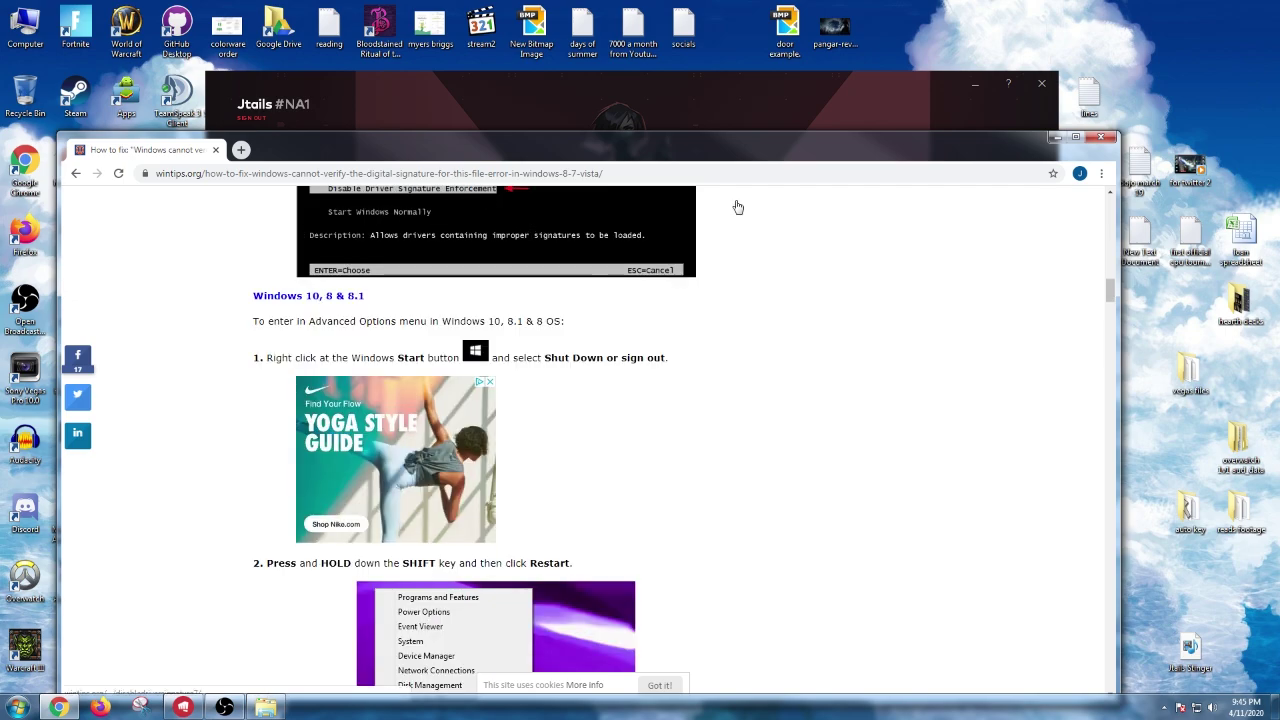
Run vgc from the Riot Vanguard folder and uncover the Valorant launcher's PLAY screen
{"action": "left_click", "coordinate": [1056, 137]}
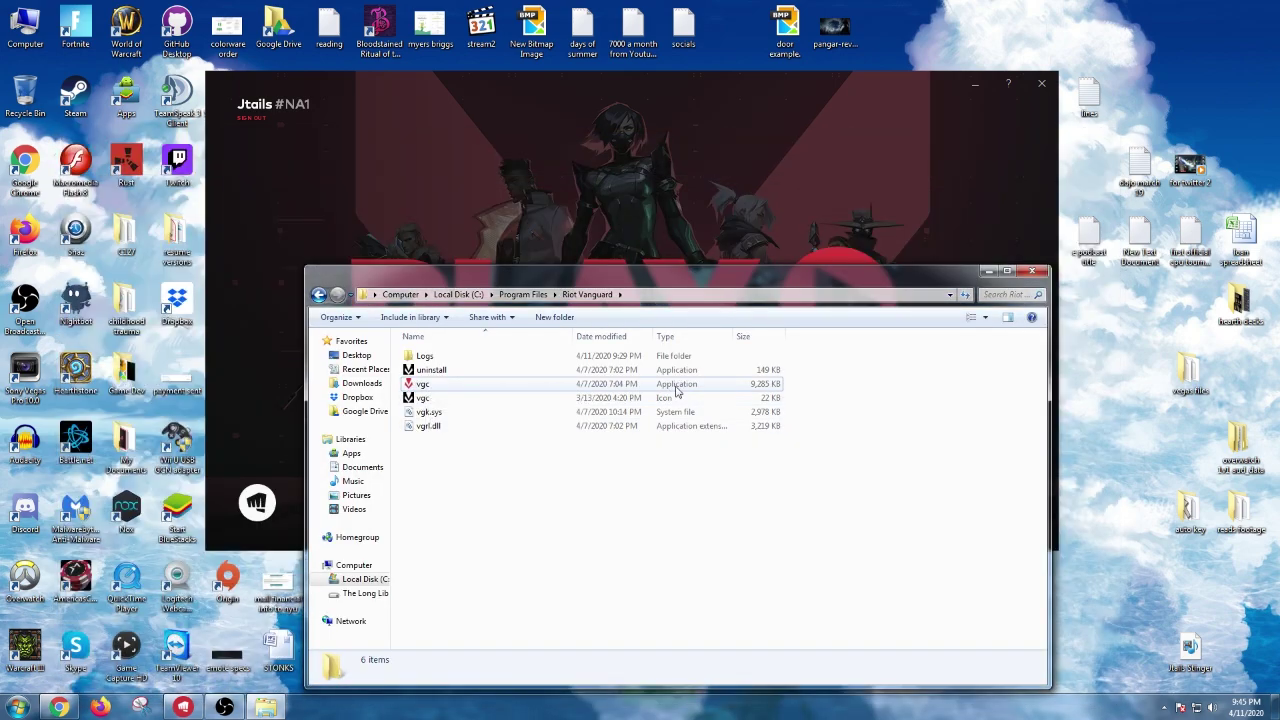
{"action": "double_click", "coordinate": [438, 386]}
{"action": "left_click_drag", "start_coordinate": [901, 283], "coordinate": [812, 625]}
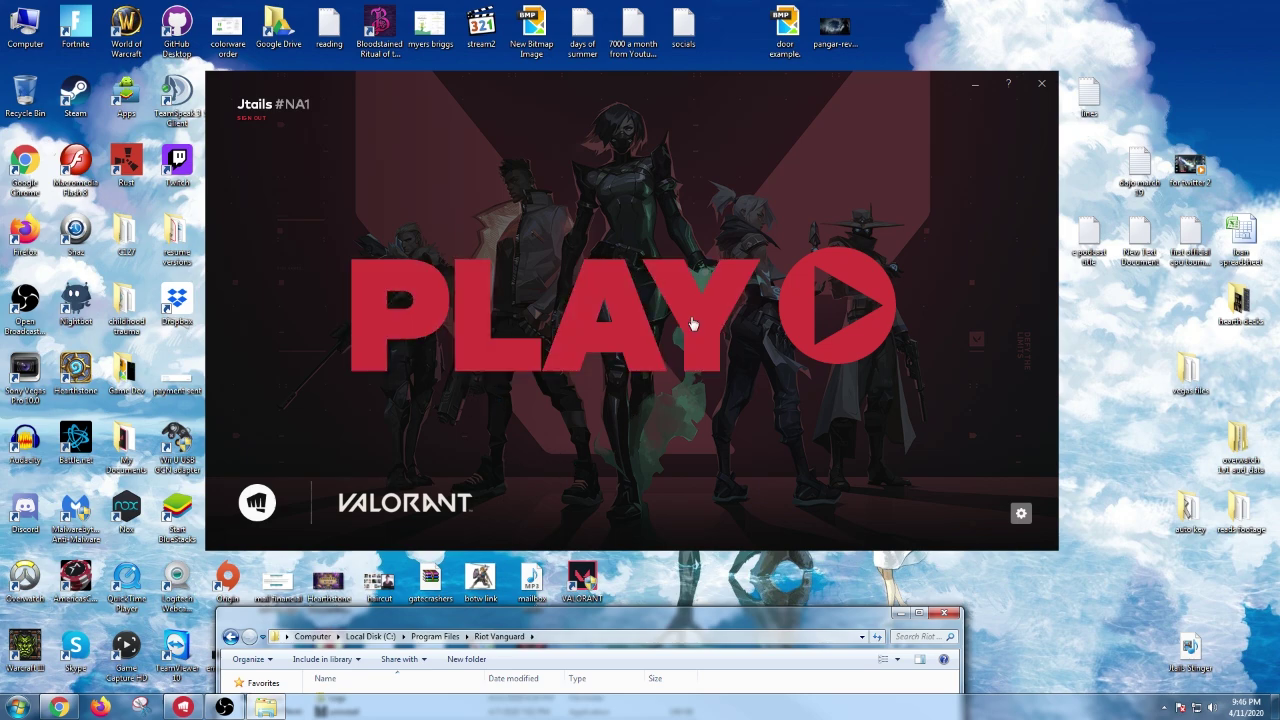
{"action": "left_click", "coordinate": [548, 344]}
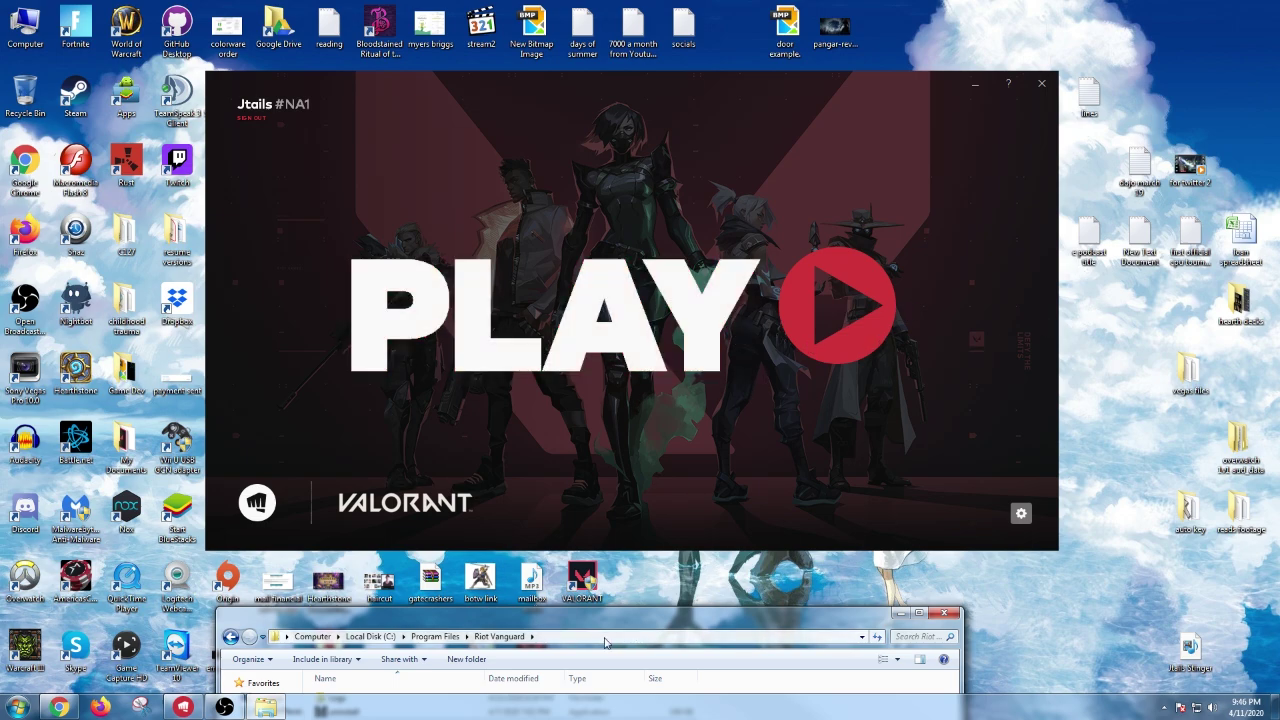
{"action": "left_click_drag", "start_coordinate": [599, 628], "coordinate": [464, 492]}
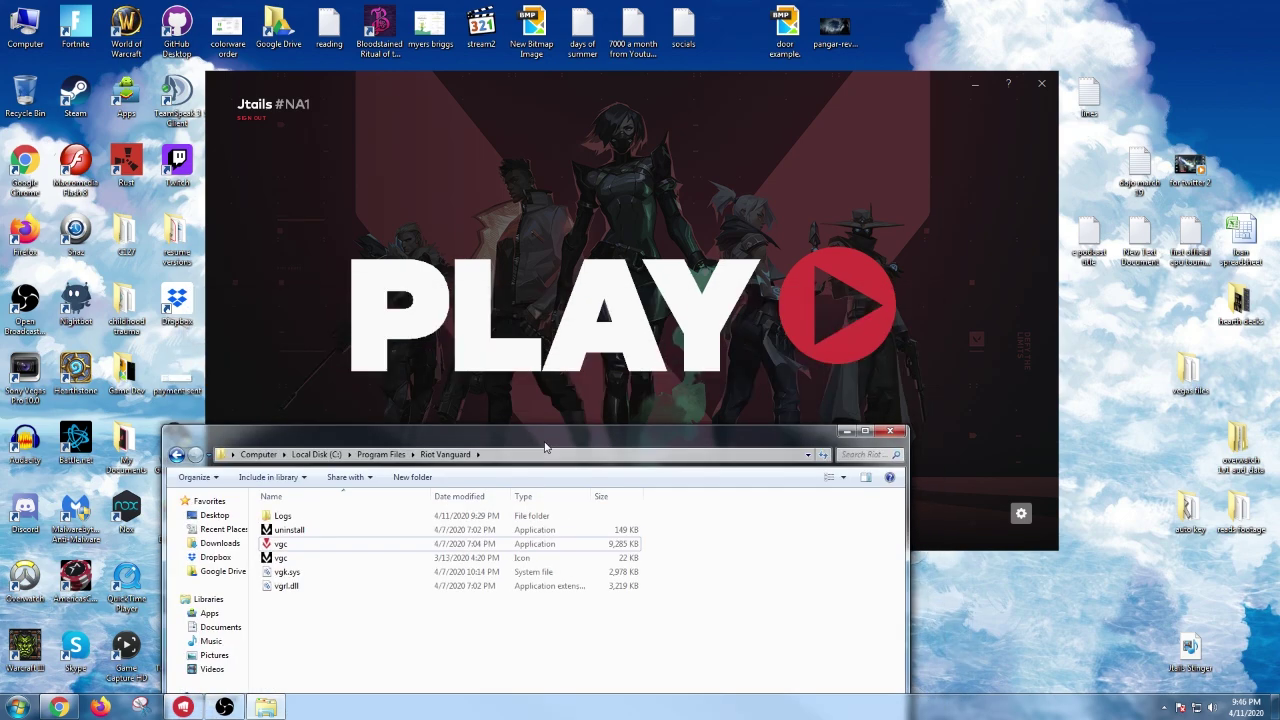